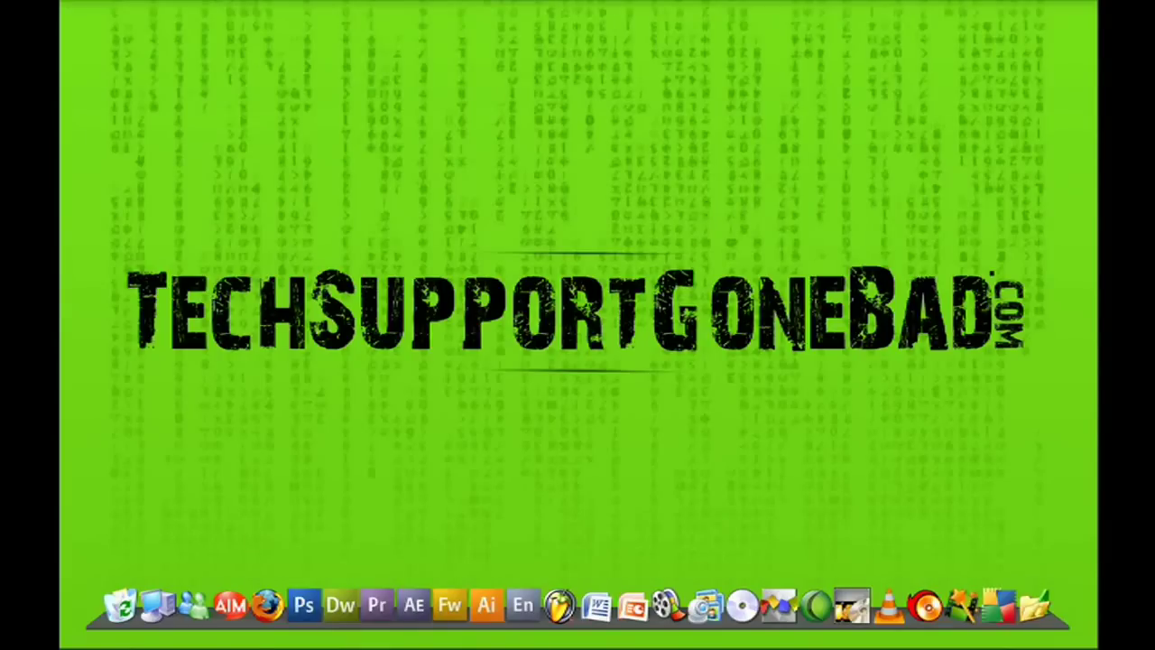
# Switch to Firefox and follow the Start Downloading SUPER © link near the end of the eRightSoft SUPER © page.
pyautogui.click(391, 638)
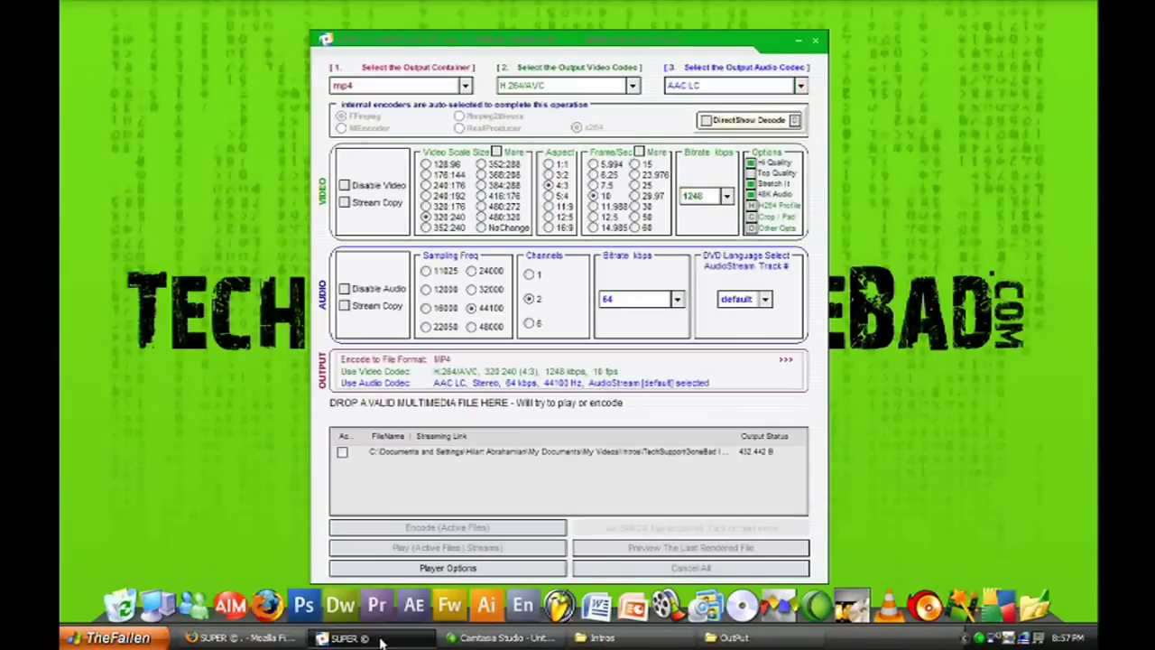
pyautogui.click(397, 638)
pyautogui.click(264, 638)
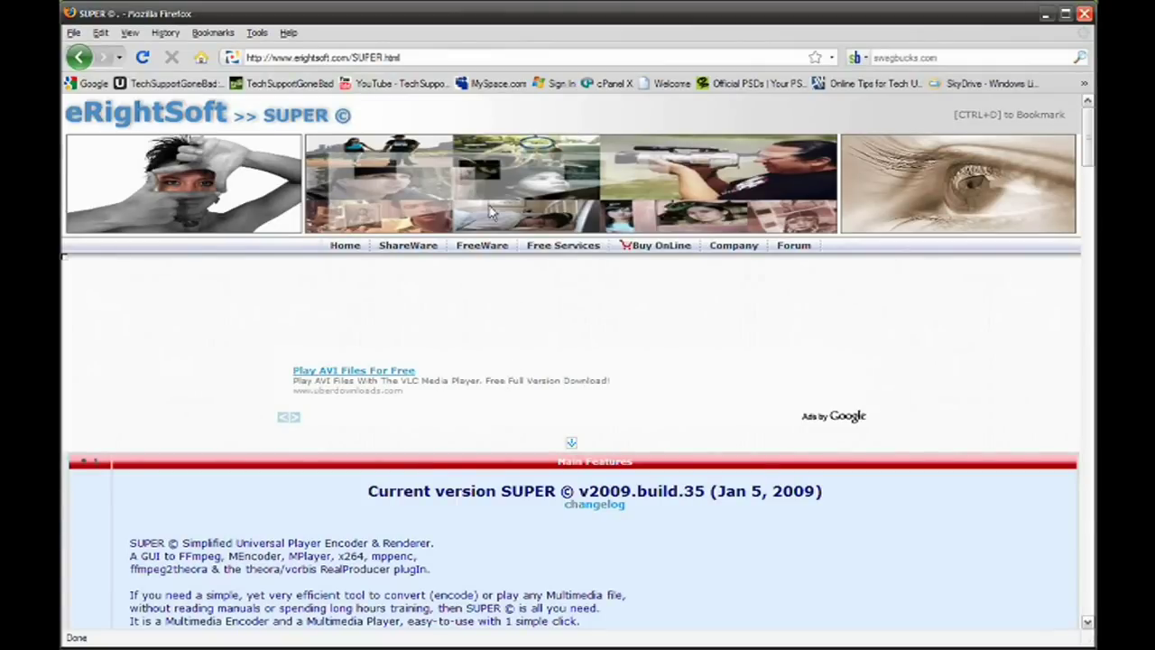
pyautogui.scroll(-14, 484, 407)
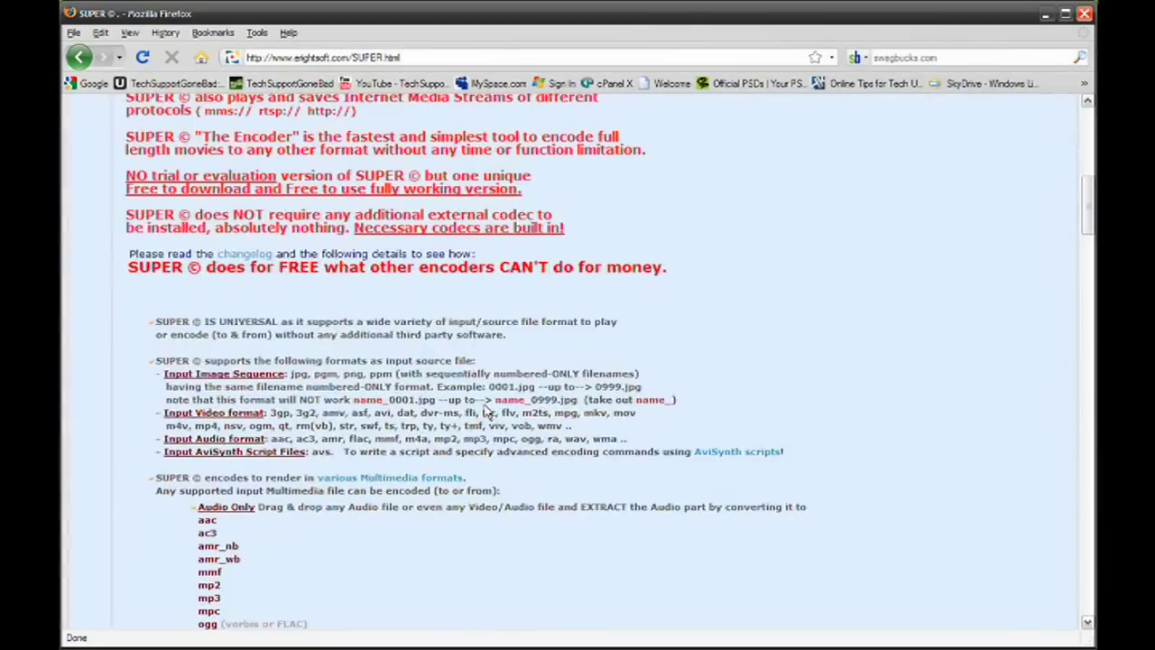
pyautogui.scroll(-20, 484, 407)
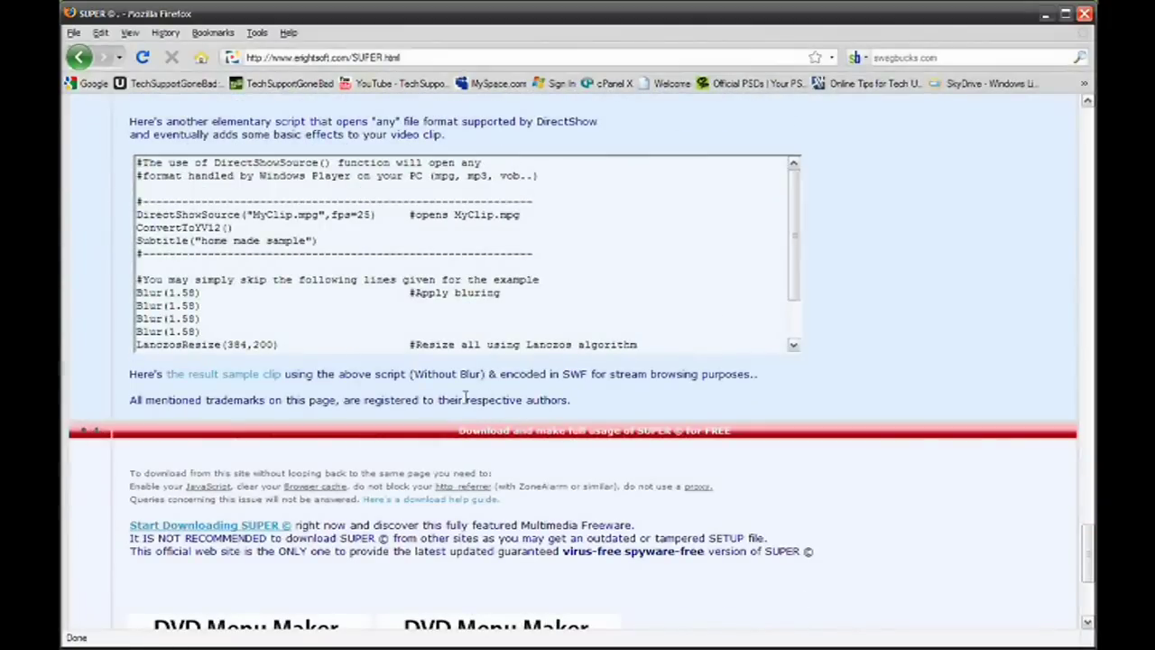
pyautogui.scroll(-5, 466, 397)
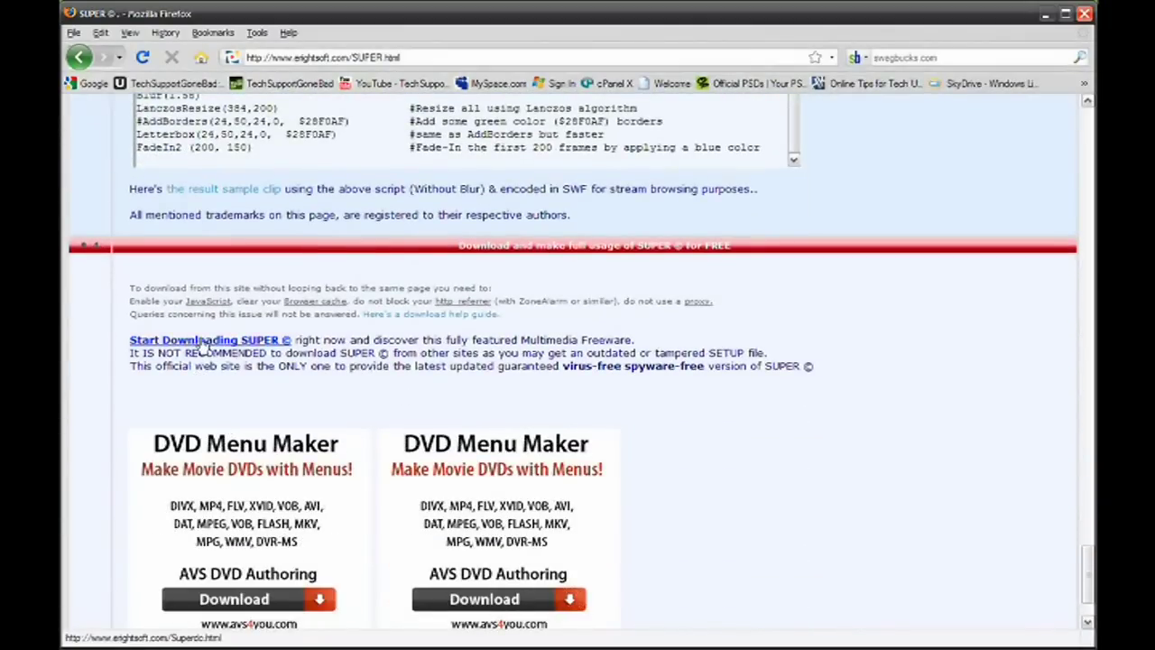
pyautogui.click(206, 345)
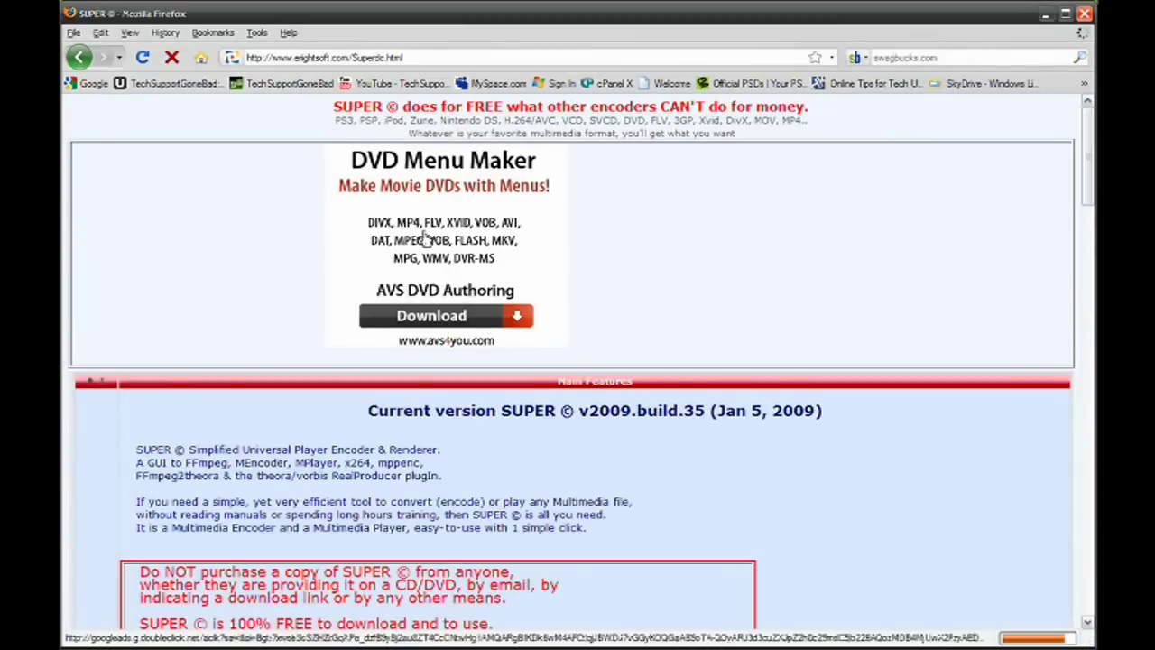
# Look through the SUPER © download page and follow its link to the next page about the program.
pyautogui.scroll(-5, 418, 424)
pyautogui.scroll(-15, 418, 424)
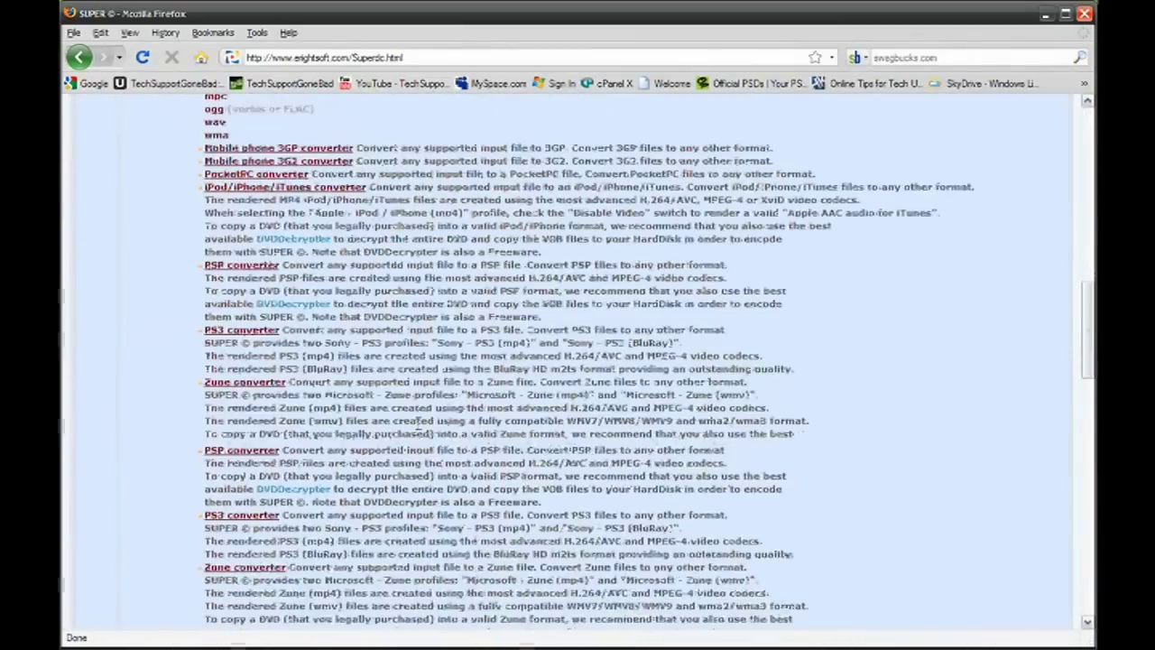
pyautogui.scroll(-10, 408, 422)
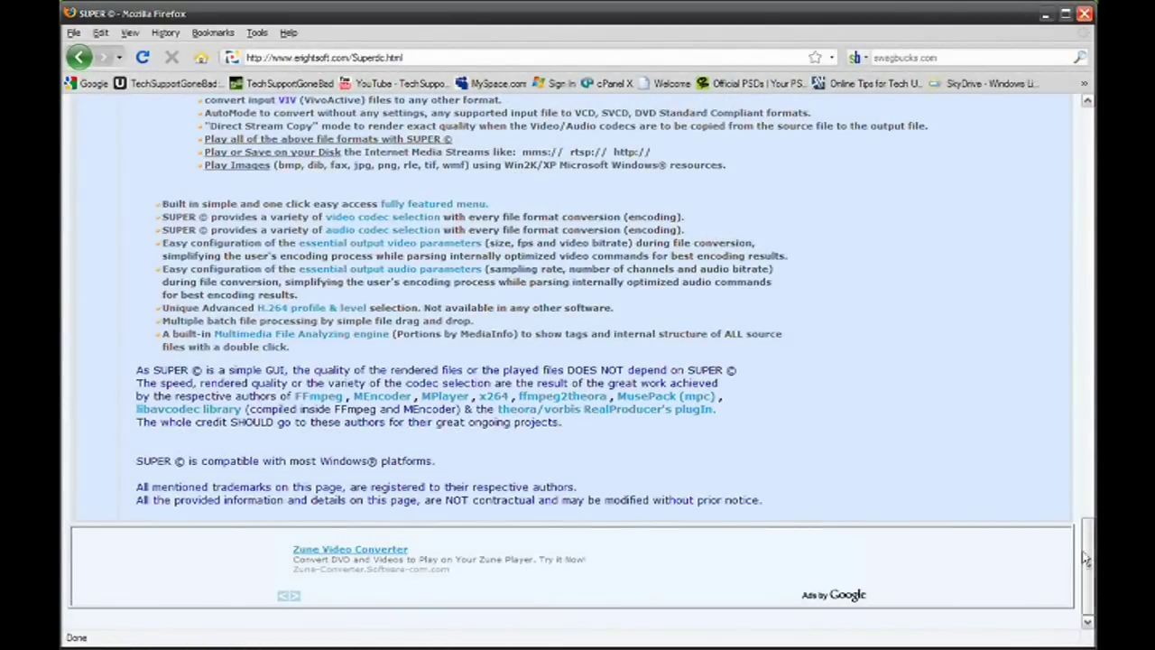
pyautogui.moveTo(1088, 564); pyautogui.dragTo(1087, 163)
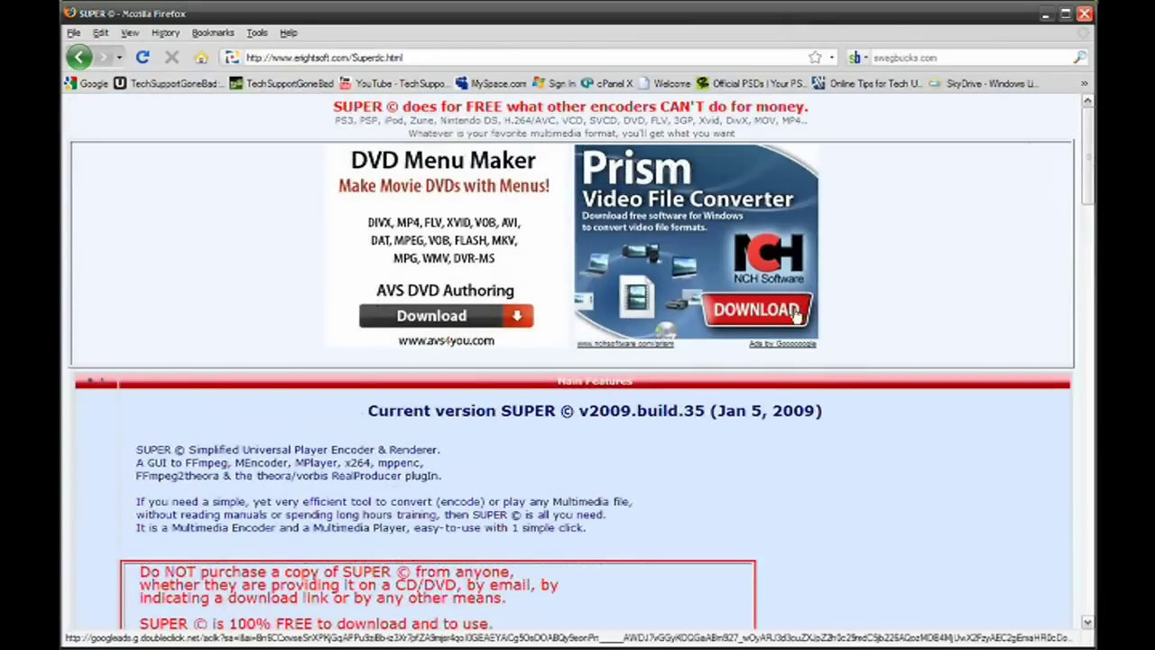
pyautogui.scroll(-5, 479, 437)
pyautogui.click(497, 488)
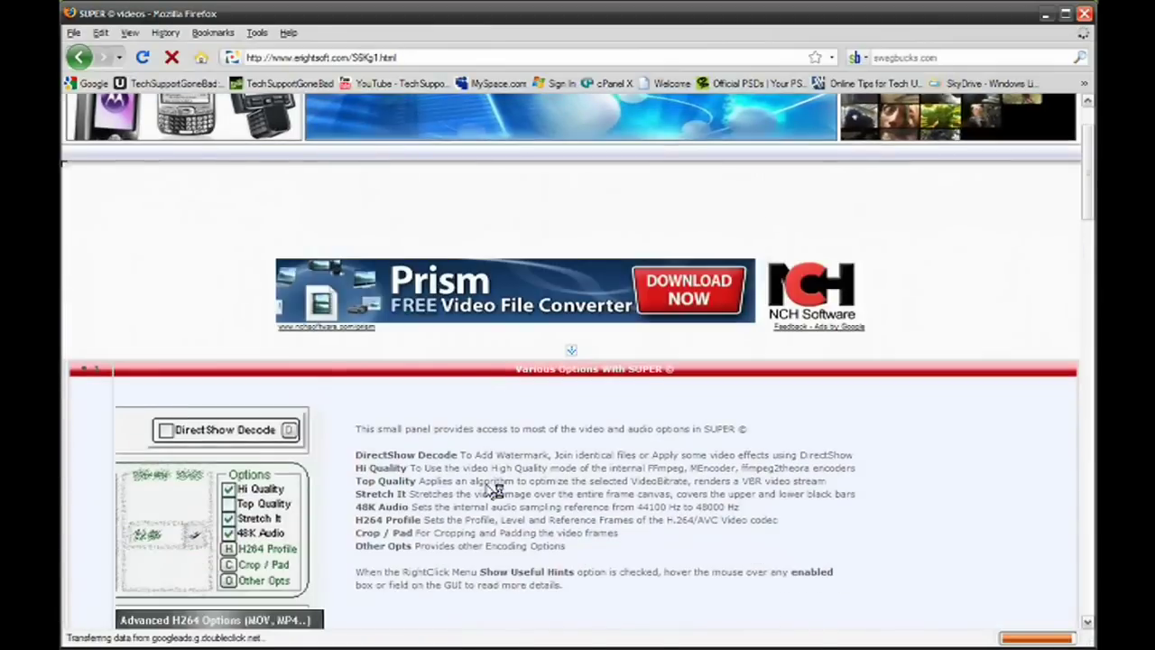
# Look over the program options and the DirectShow Decode explanation, and switch to the SUPER © converter.
pyautogui.scroll(-15, 492, 491)
pyautogui.scroll(-15, 487, 488)
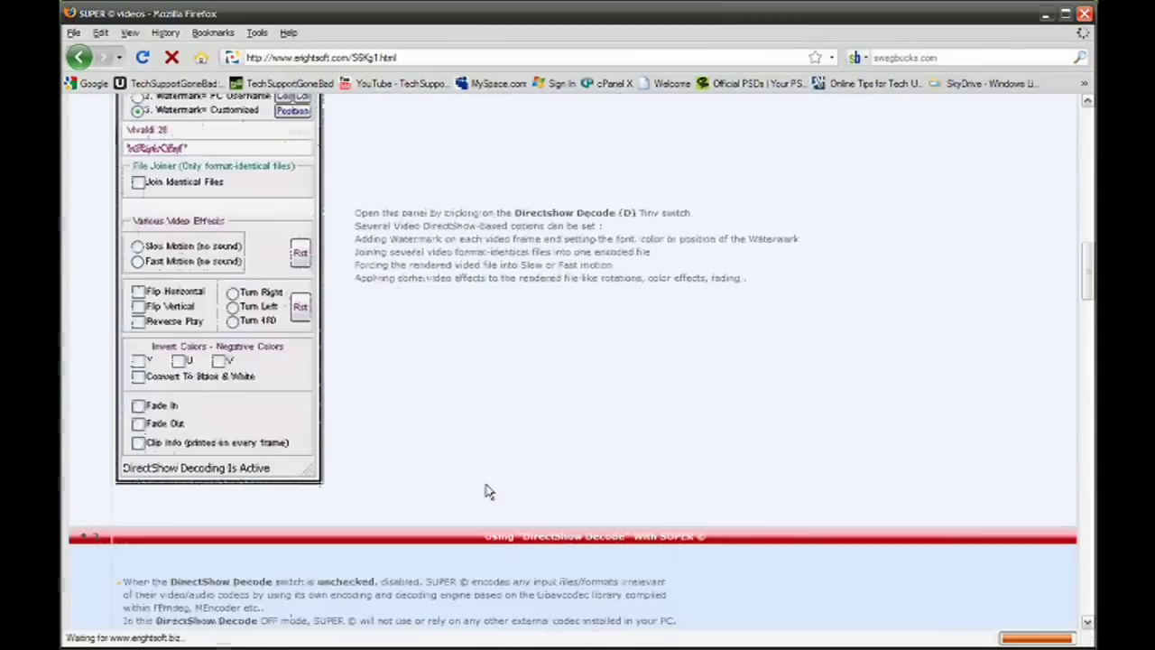
pyautogui.scroll(-5, 487, 490)
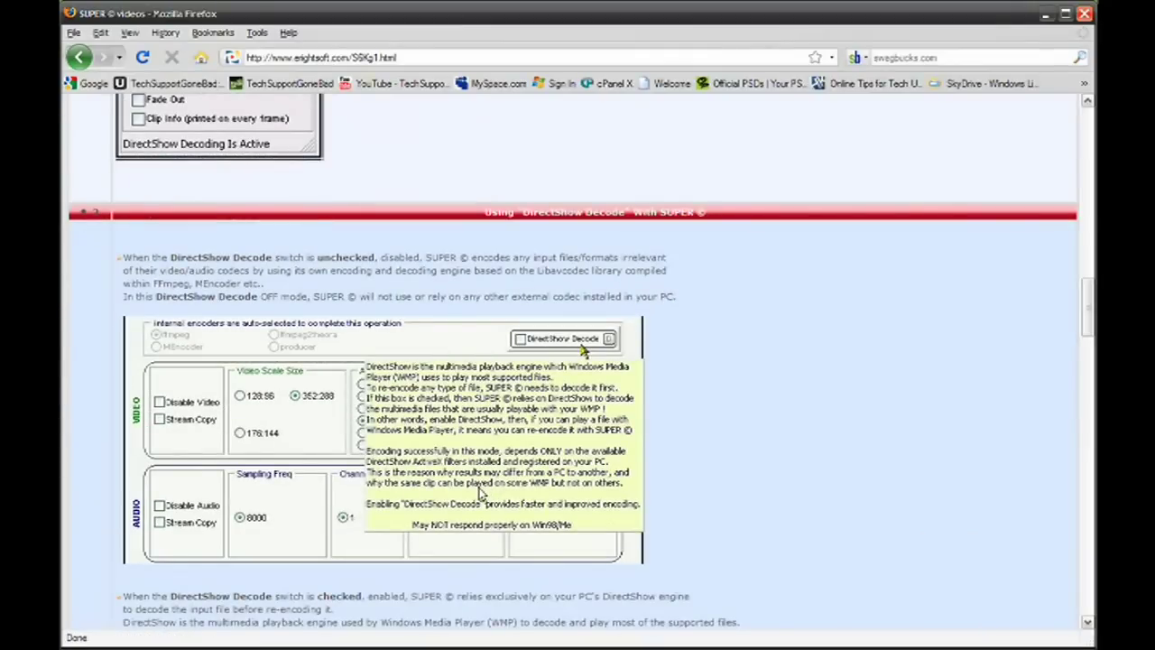
pyautogui.moveTo(413, 643)
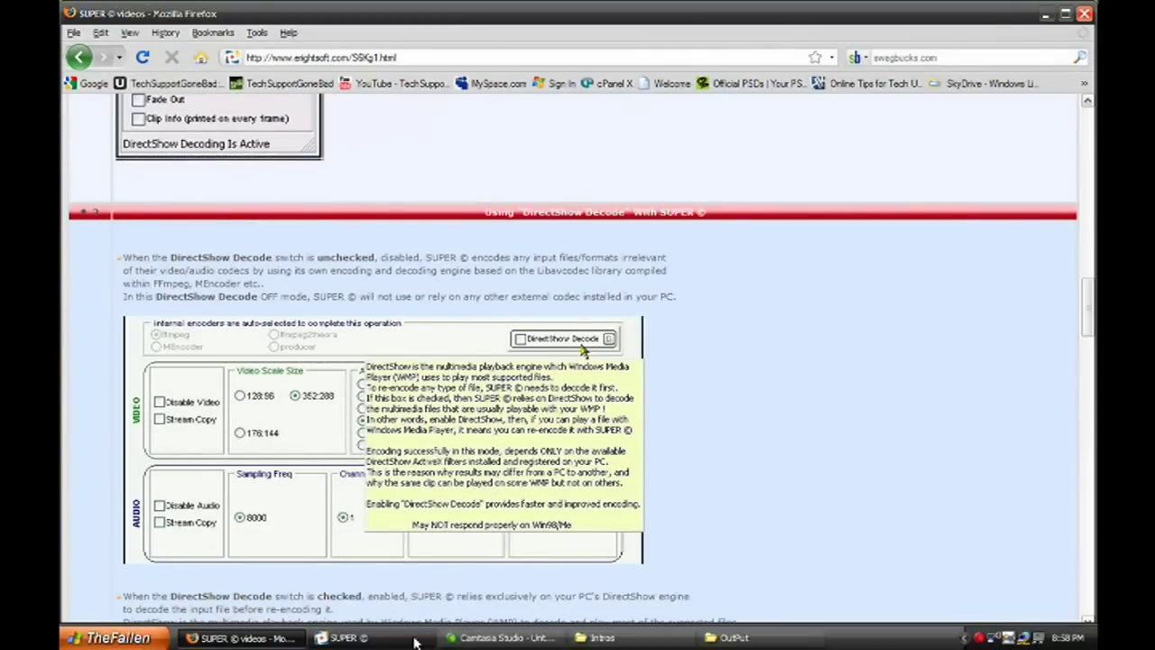
pyautogui.click(262, 639)
pyautogui.click(341, 638)
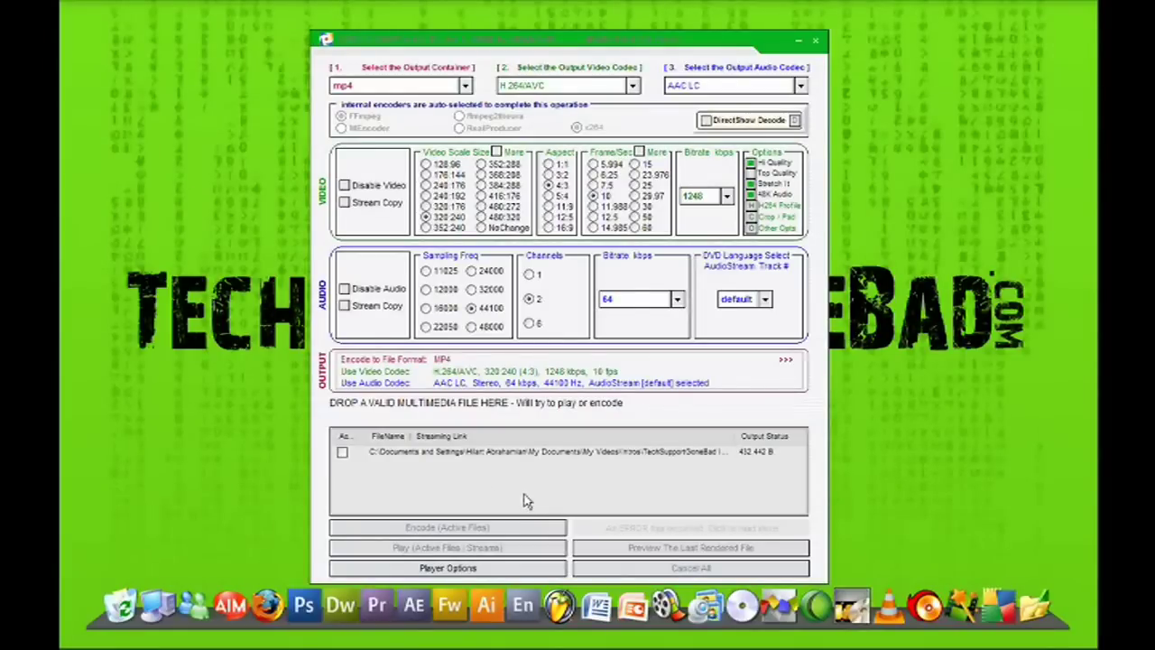
# Look at the skin themes offered by SUPER © and leave the list without choosing one.
pyautogui.rightClick(552, 497)
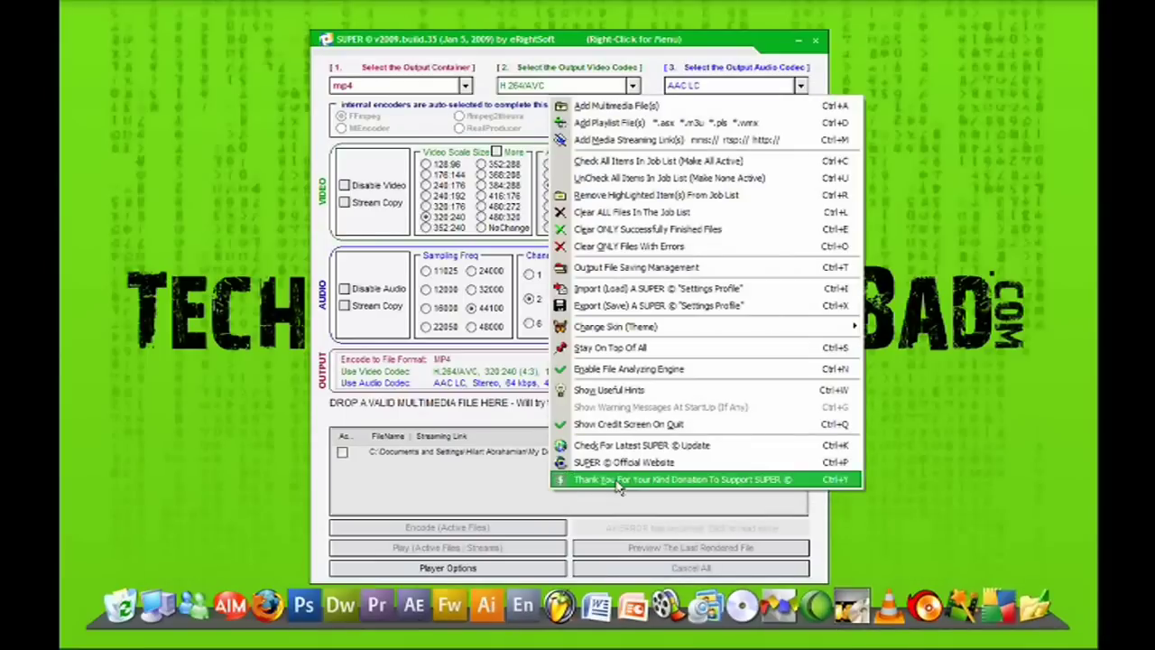
pyautogui.moveTo(733, 328)
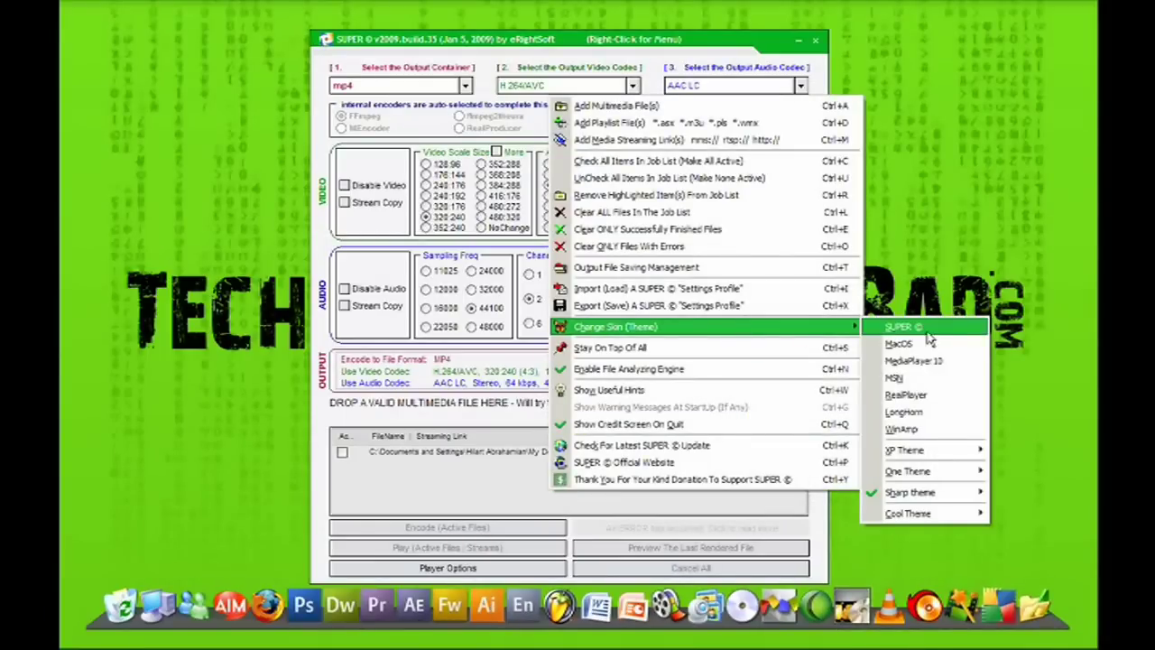
pyautogui.click(485, 468)
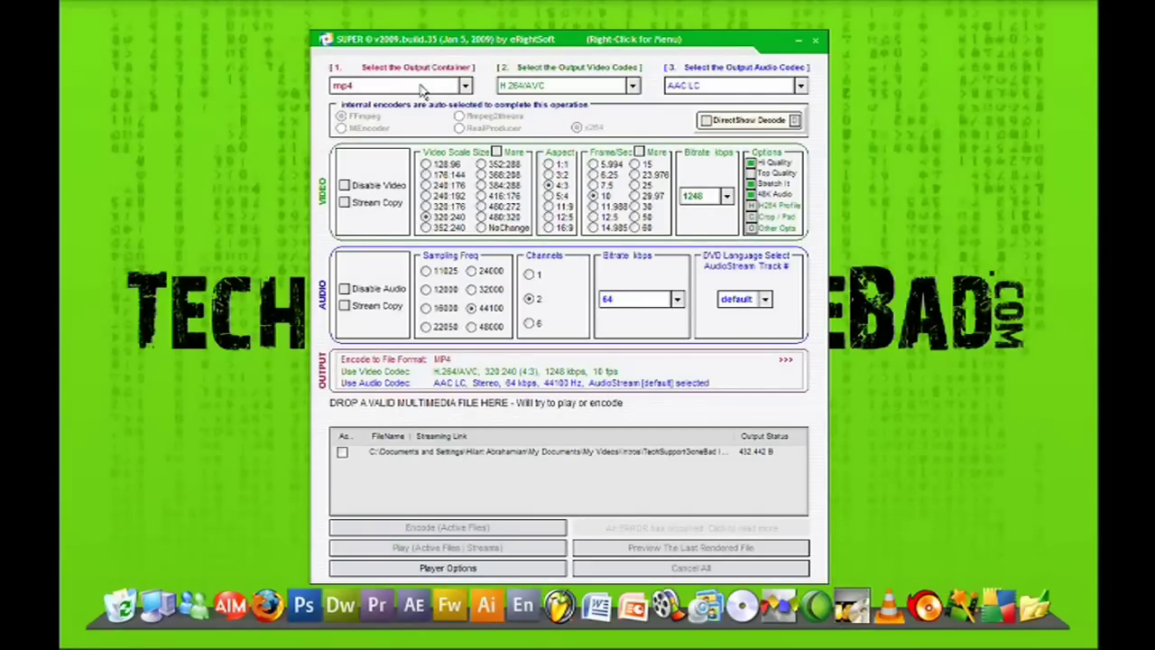
# Choose mp4 as the output container and set the video aspect to 16:9 with Top Quality enabled.
pyautogui.click(464, 86)
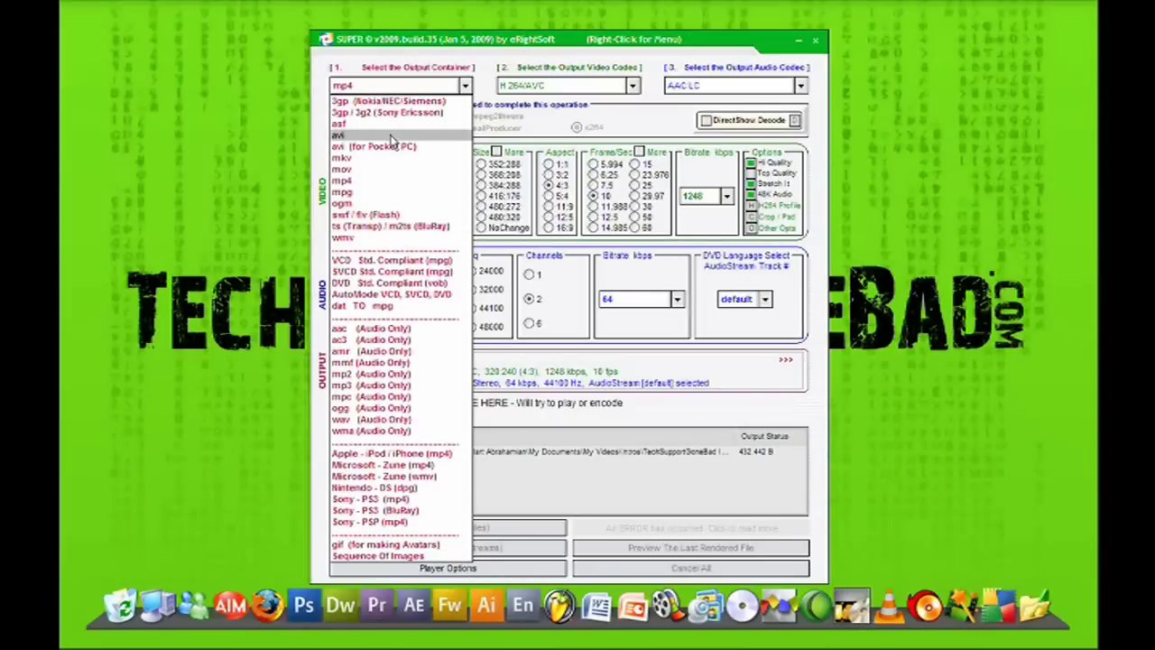
pyautogui.click(370, 187)
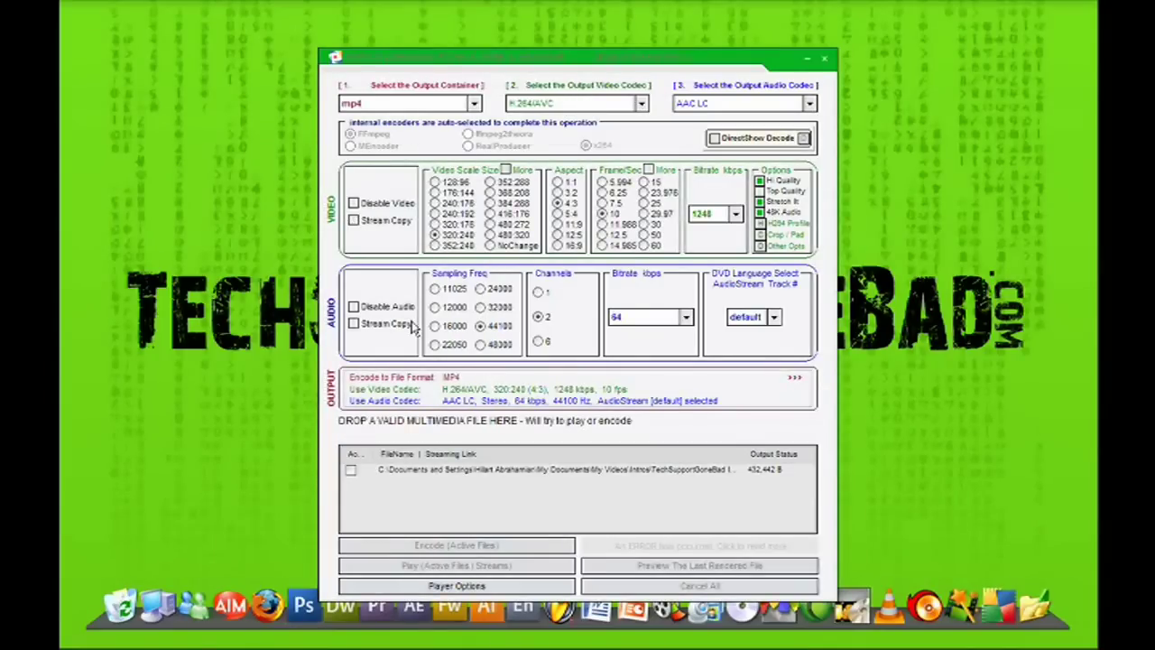
pyautogui.click(354, 202)
pyautogui.click(556, 245)
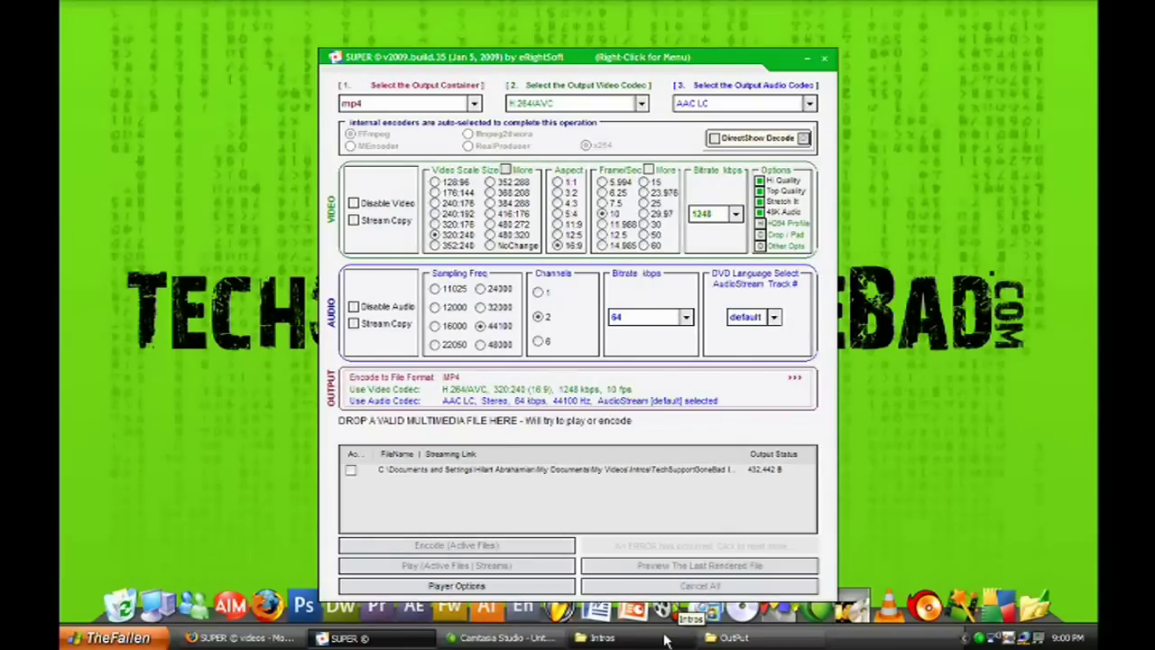
# Add TechSupportGoneBad Intro.avi from the Intros folder to the SUPER © job list and encode the active file.
pyautogui.click(657, 638)
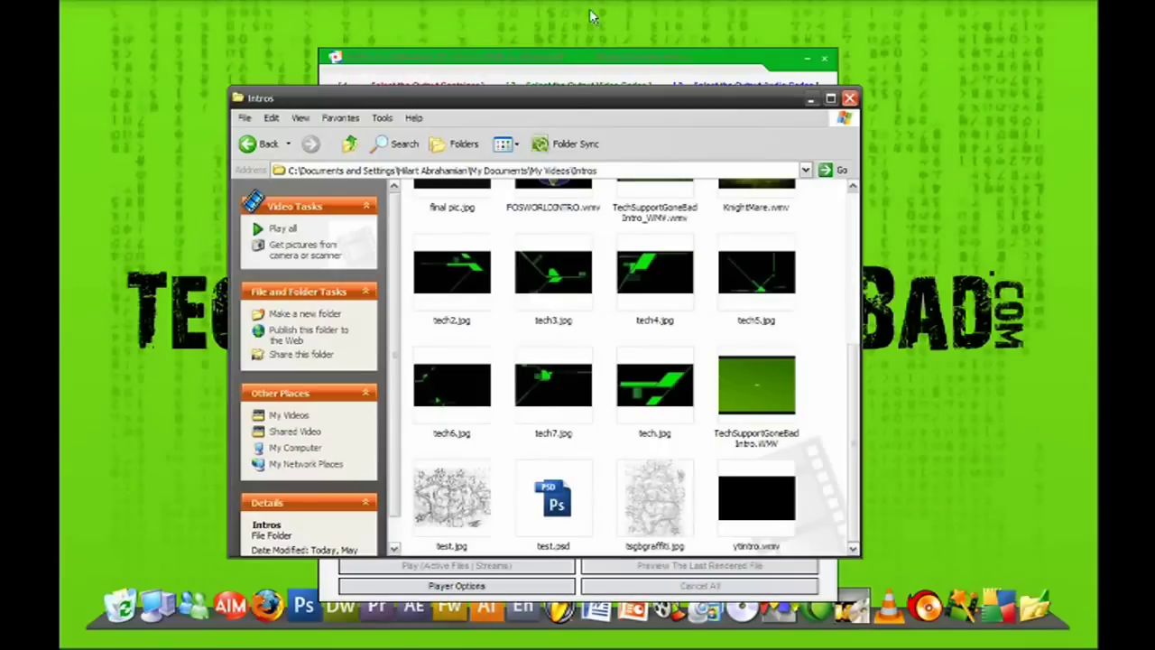
pyautogui.moveTo(559, 107); pyautogui.dragTo(353, 18)
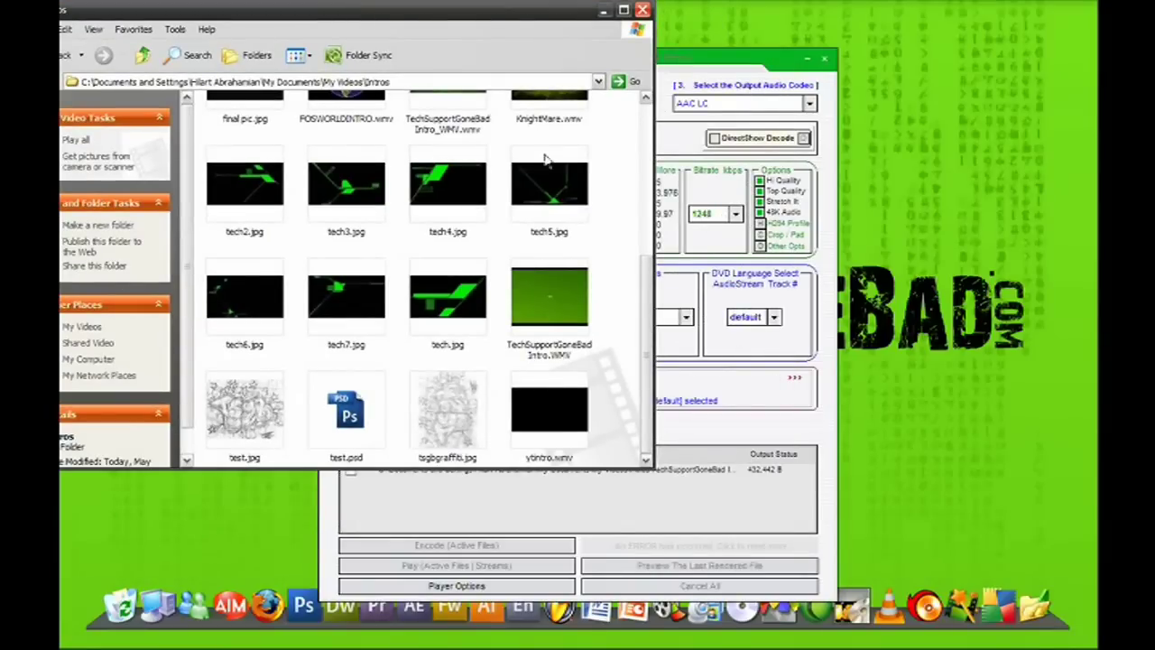
pyautogui.scroll(5, 606, 245)
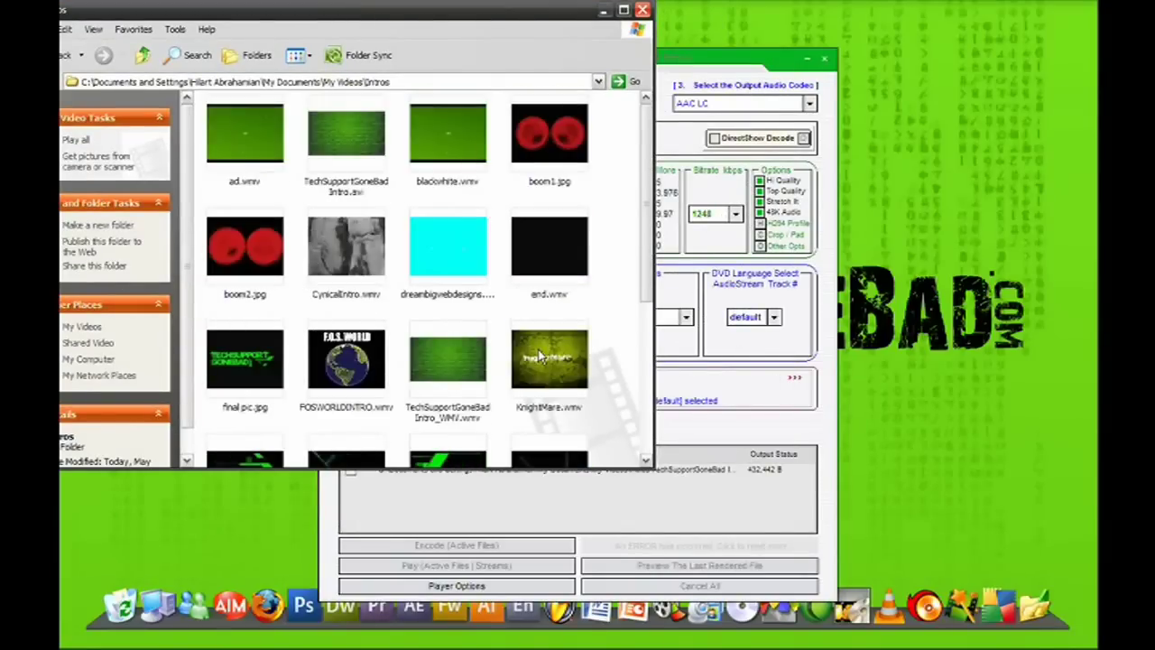
pyautogui.moveTo(342, 131); pyautogui.dragTo(645, 518)
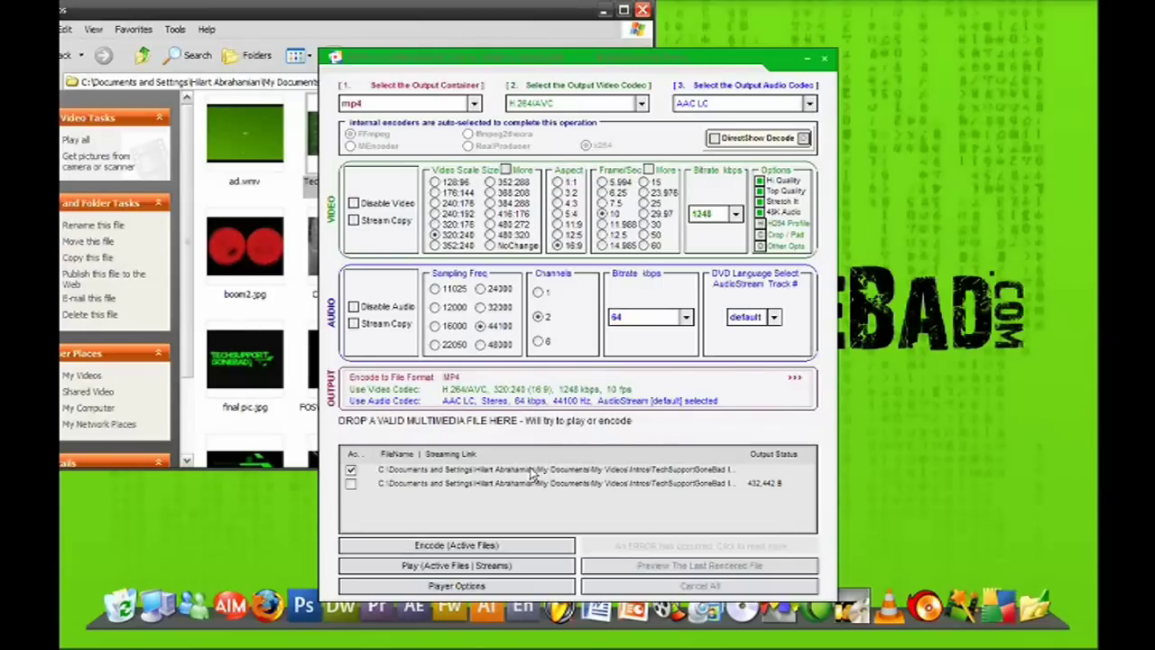
pyautogui.click(496, 547)
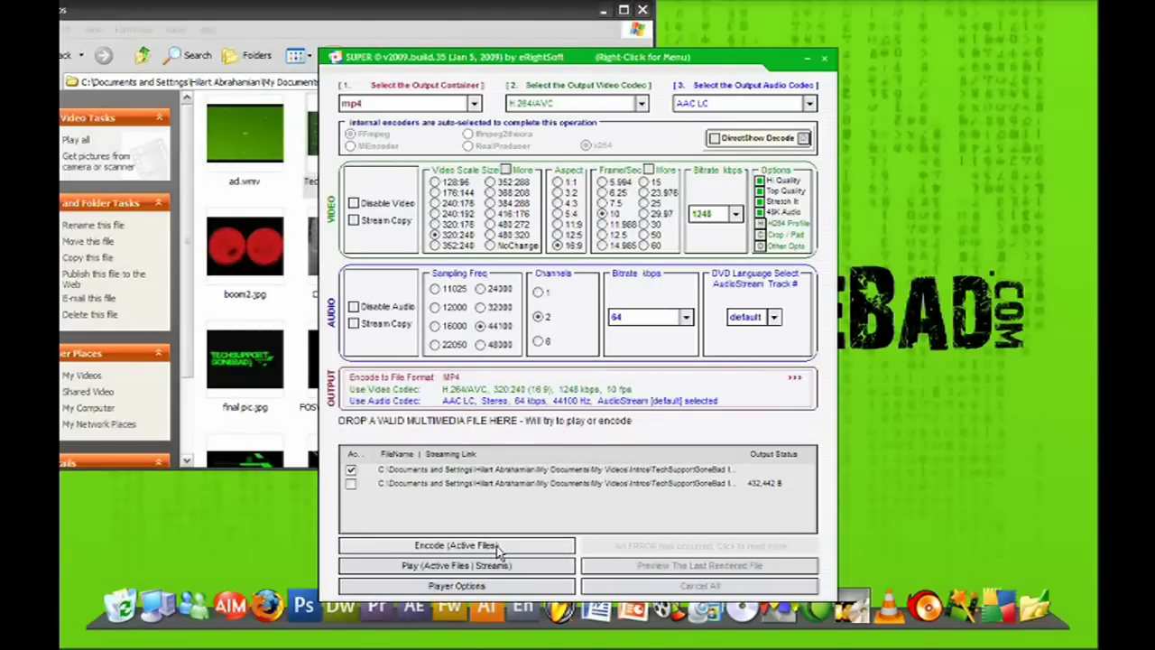
pyautogui.click(495, 548)
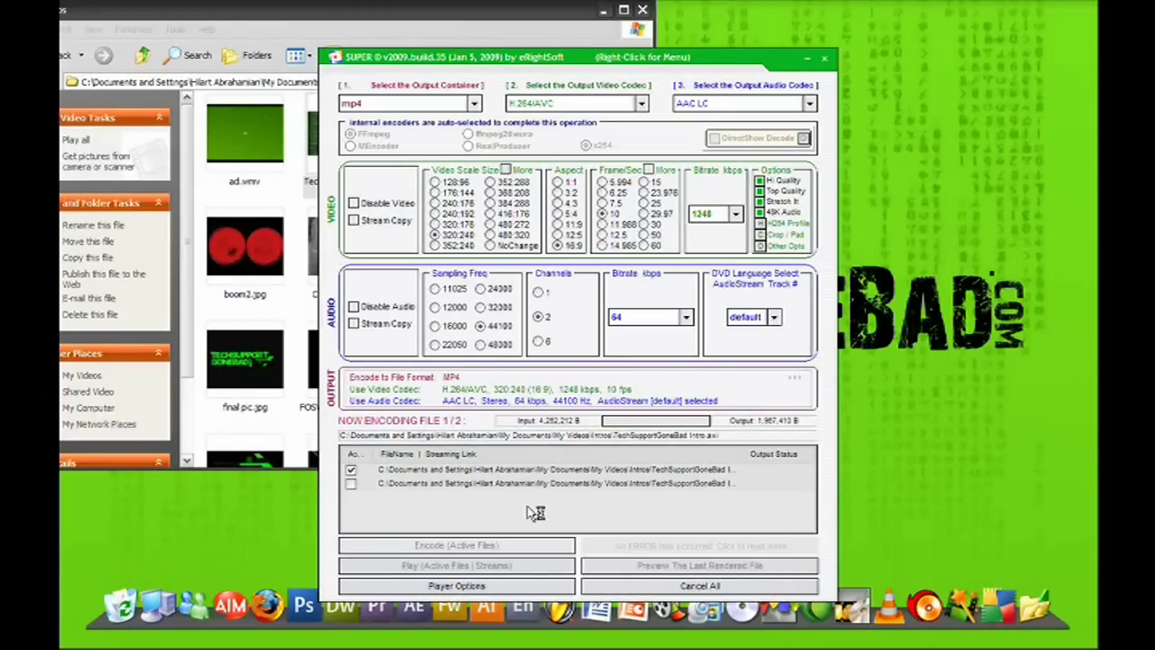
# Play the converted TechSupportGoneBad Intro.avi.MP4 from the OutPut folder and close the player.
pyautogui.moveTo(889, 642)
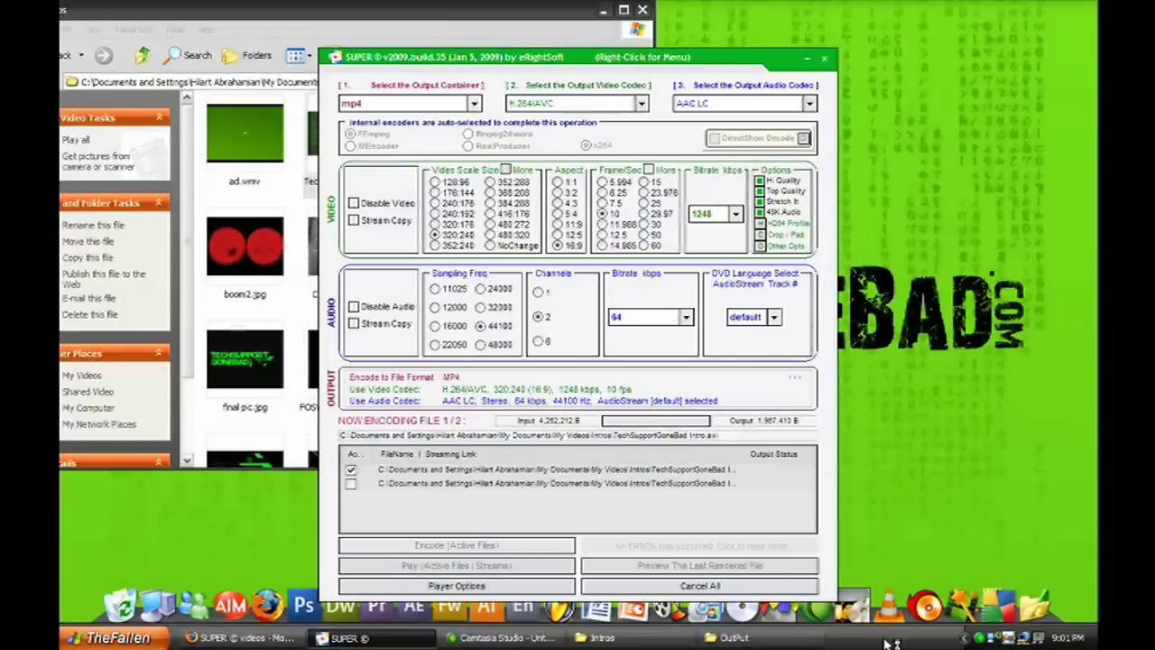
pyautogui.click(773, 639)
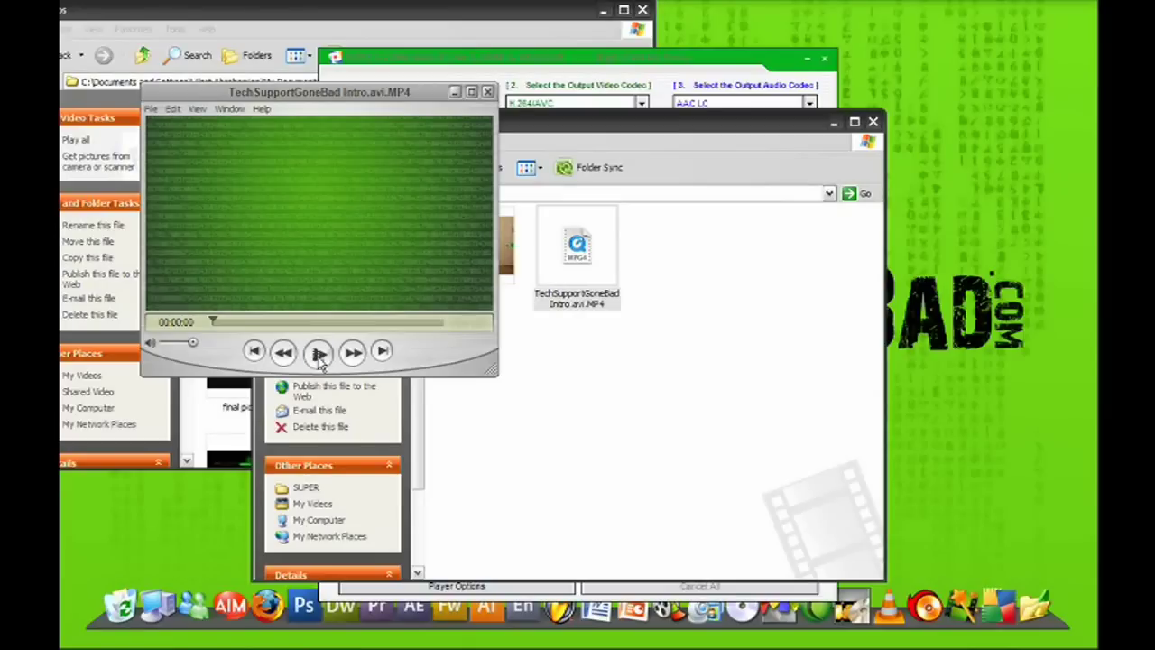
pyautogui.click(319, 353)
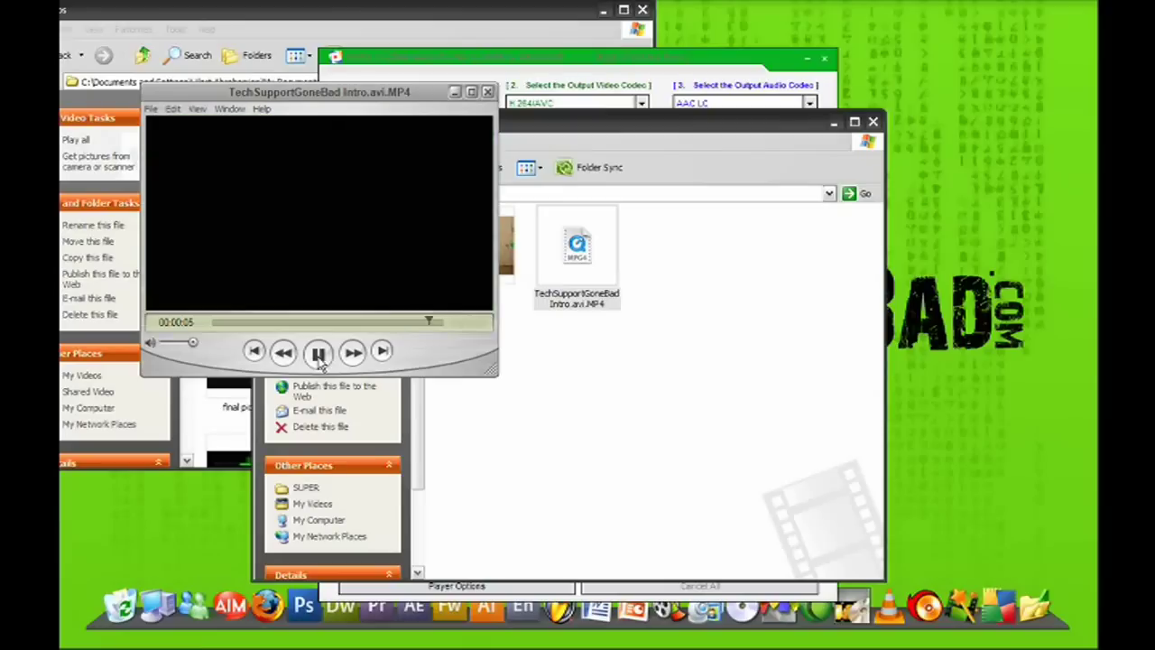
pyautogui.click(319, 354)
pyautogui.click(487, 92)
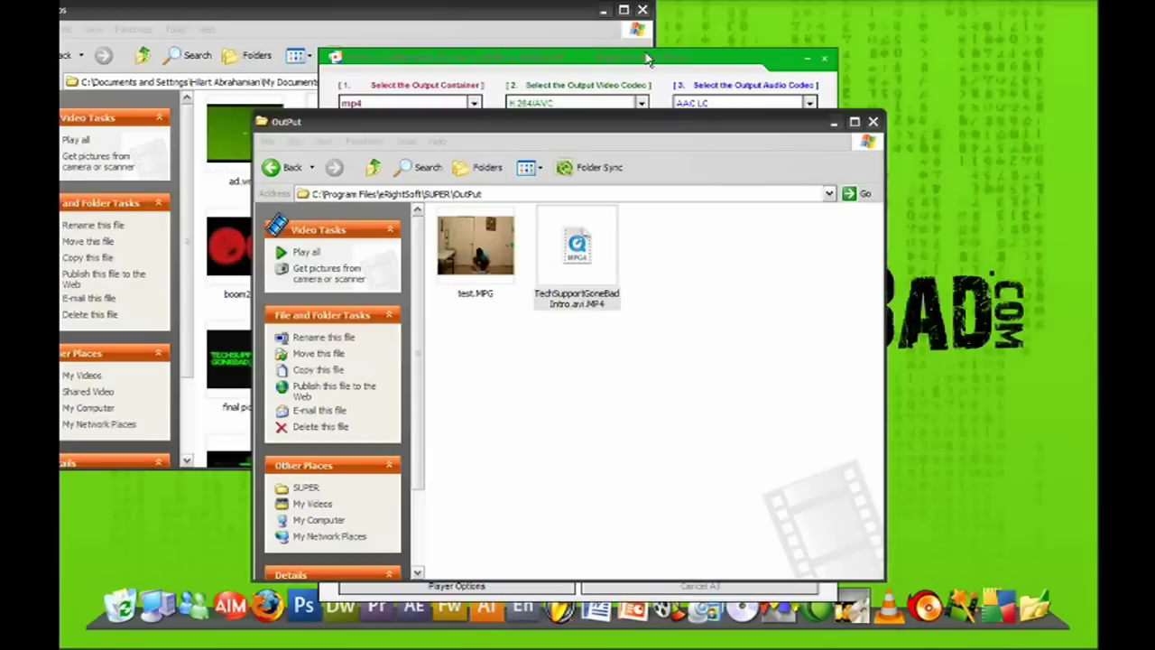
# Minimize the OutPut folder, the Intros folder and the SUPER © window to clear the desktop.
pyautogui.click(707, 245)
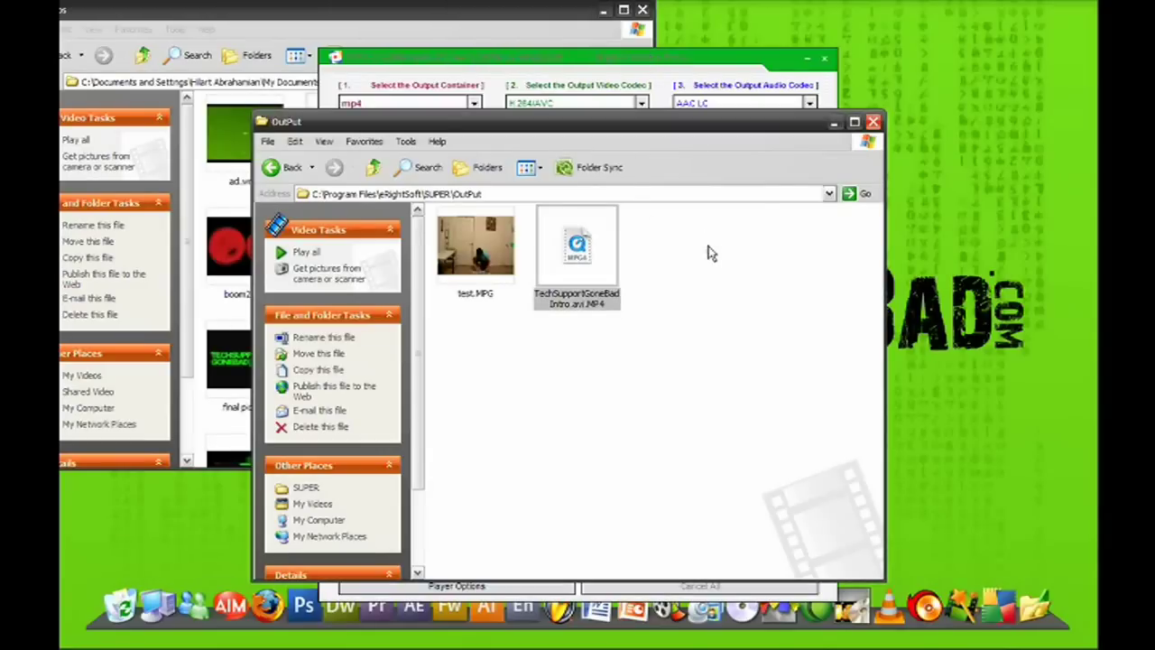
pyautogui.click(834, 122)
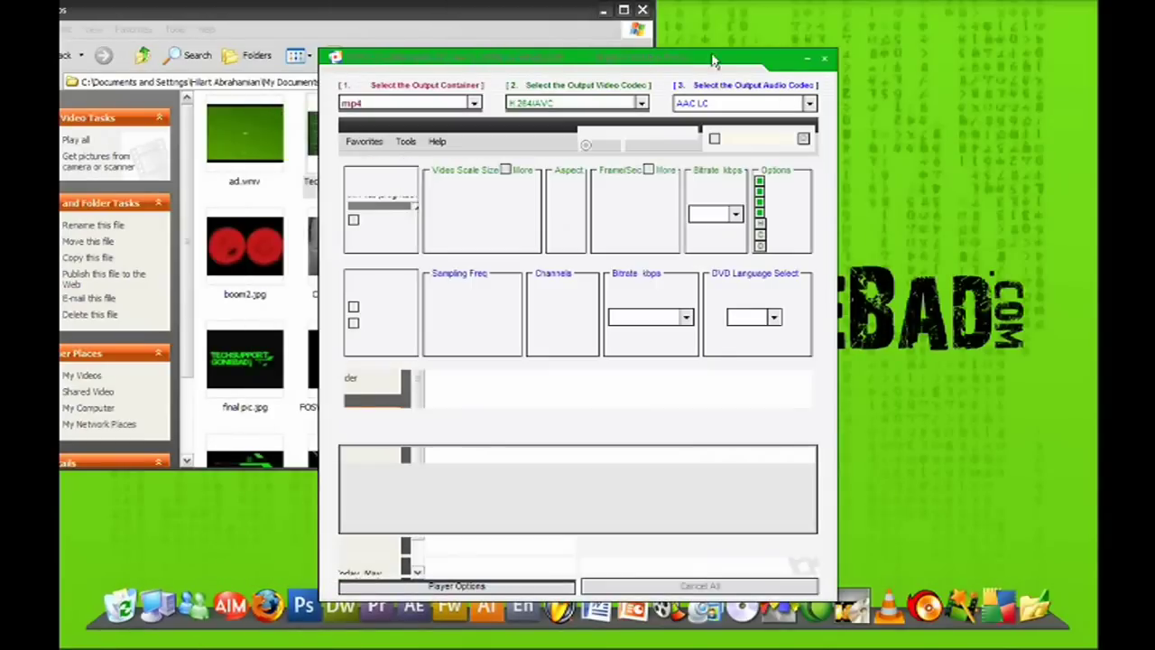
pyautogui.click(607, 12)
pyautogui.click(607, 13)
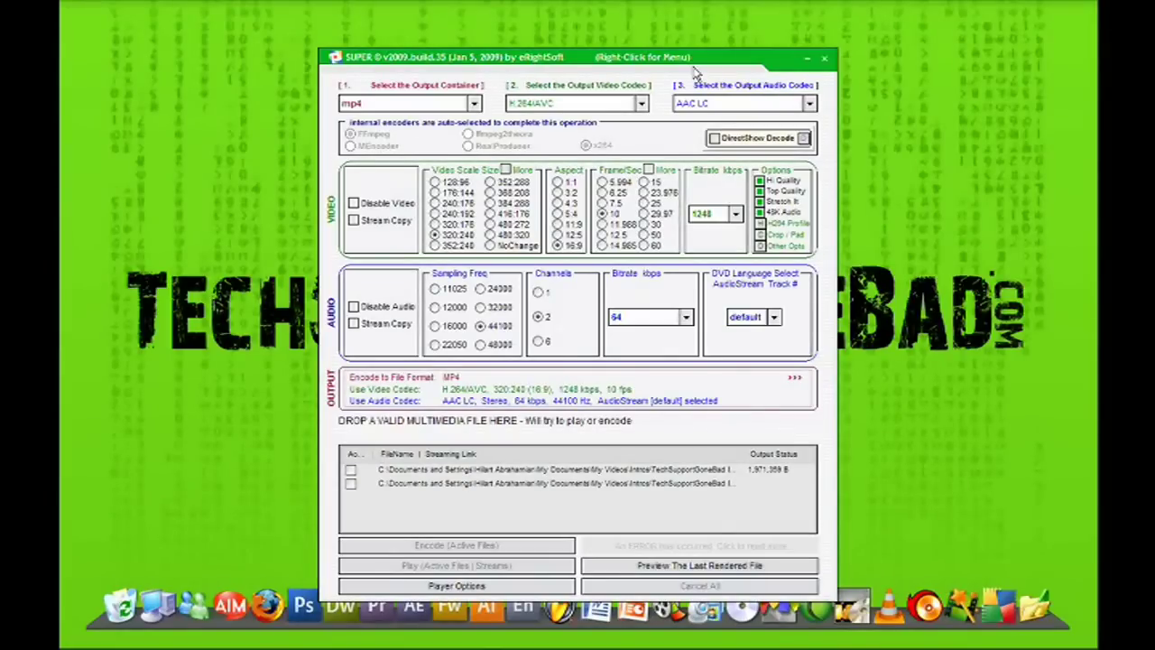
pyautogui.click(805, 62)
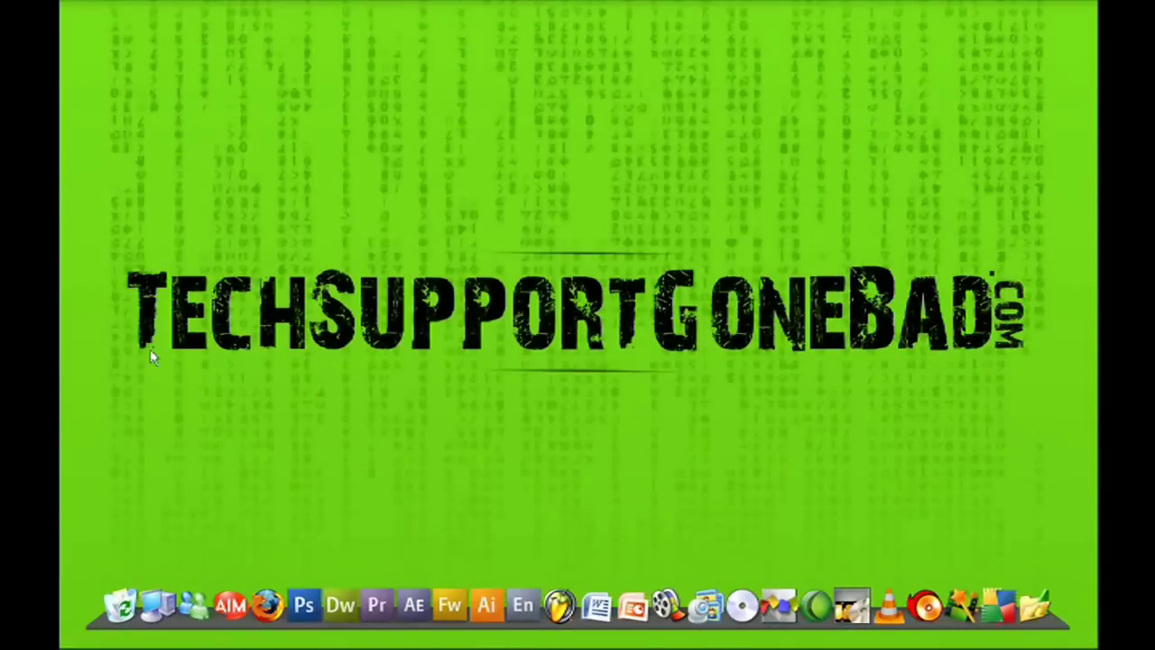